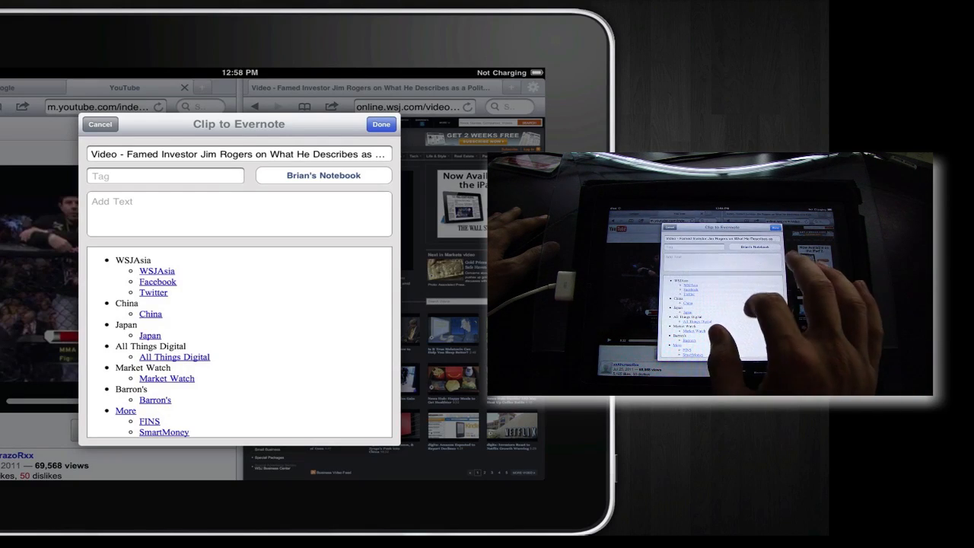
scroll(239, 342, "down", 5)
scroll(239, 343, "down", 5)
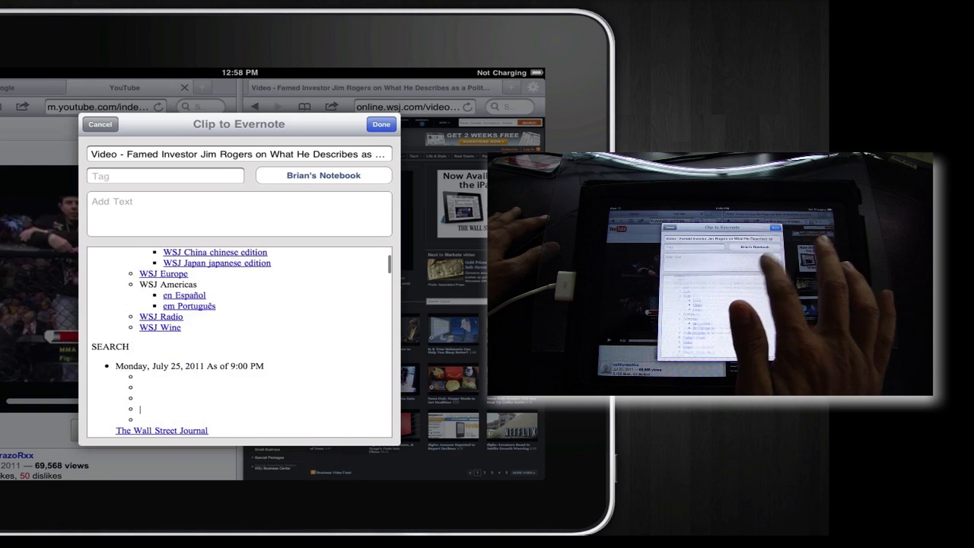
scroll(239, 342, "down", 5)
scroll(239, 342, "down", 5)
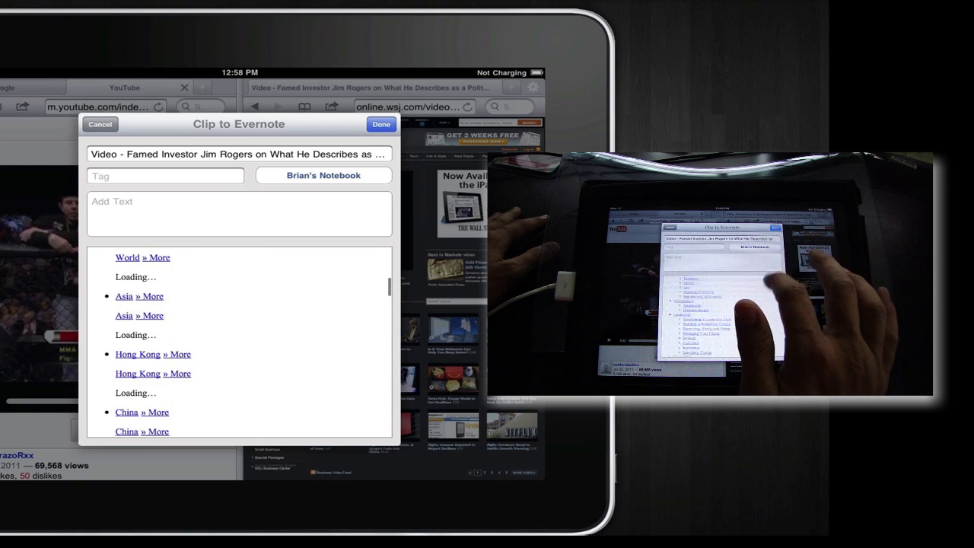
scroll(239, 343, "down", 5)
scroll(239, 342, "down", 5)
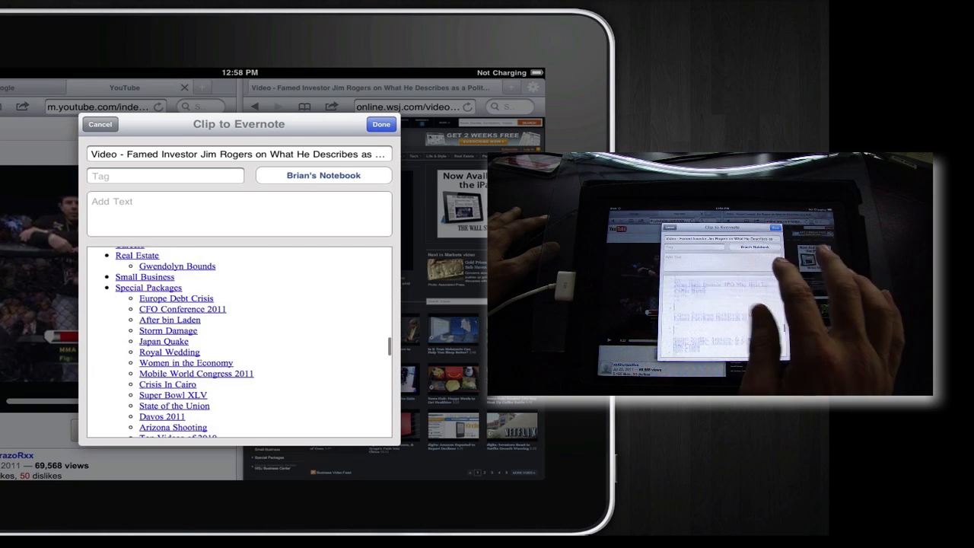
scroll(239, 343, "down", 5)
scroll(239, 342, "down", 3)
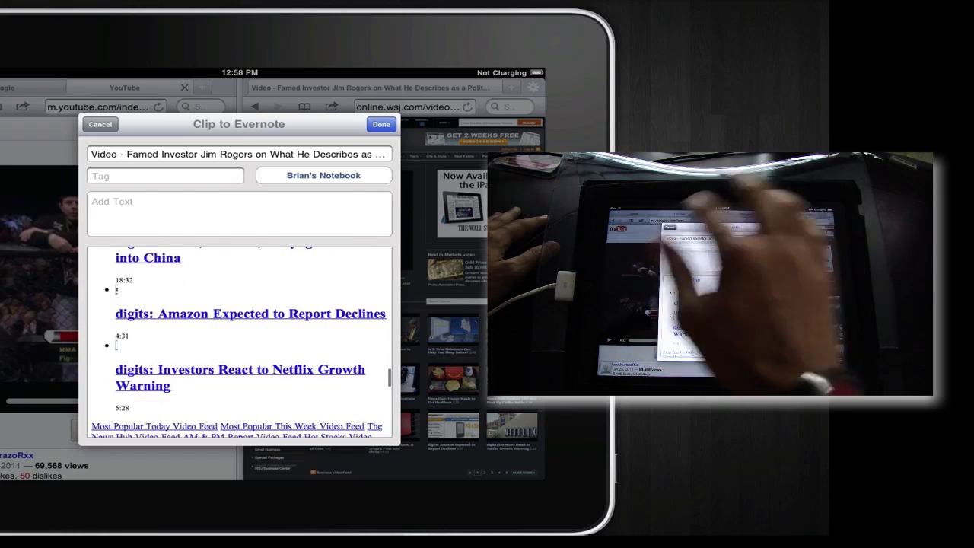
Finish the WSJ video page clip, then select the Boehner headline and paragraph and clip them to Evernote
left_click(380, 124)
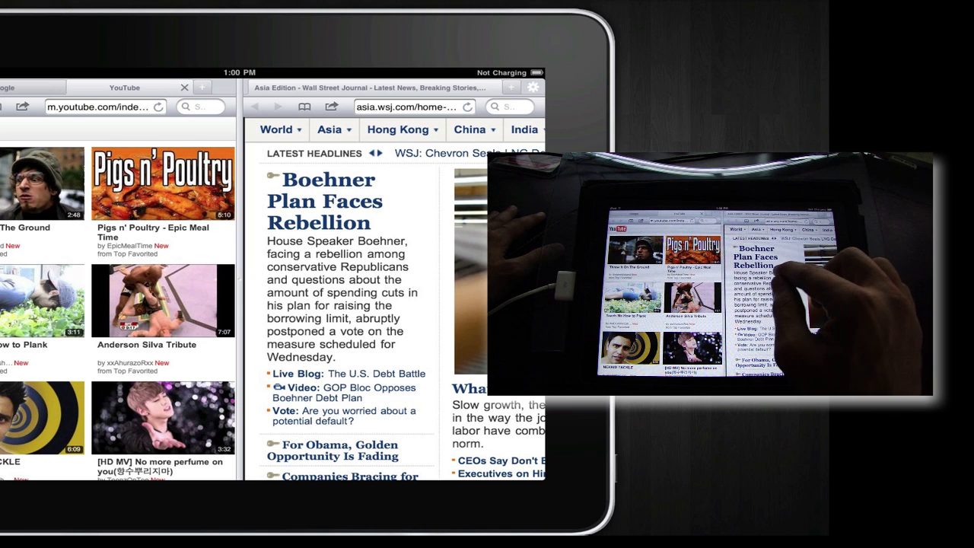
double_click(366, 279)
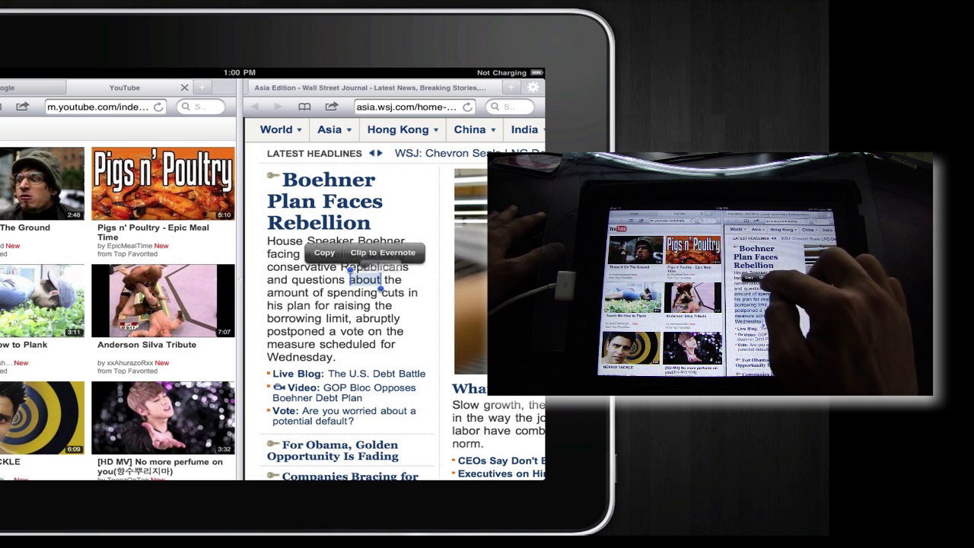
left_click_drag(381, 280, 346, 175)
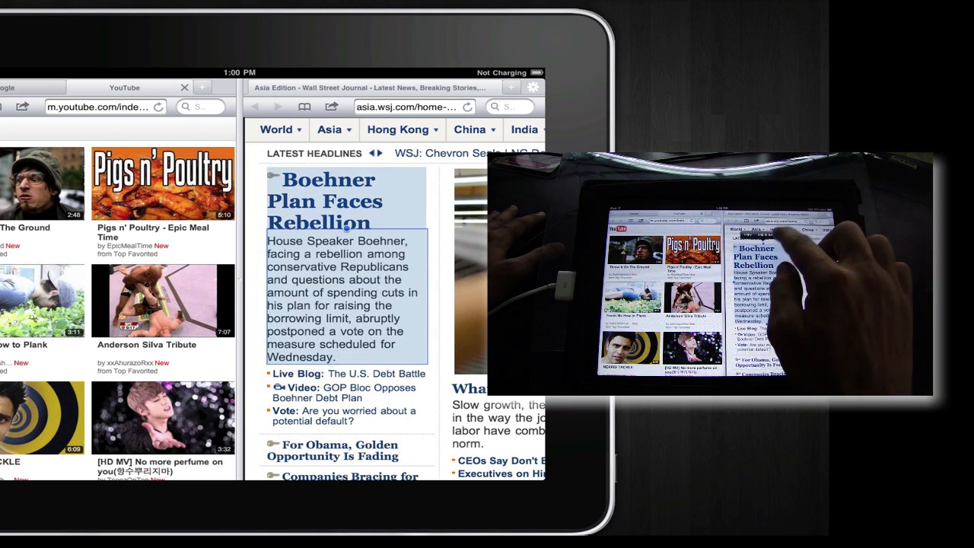
left_click(365, 143)
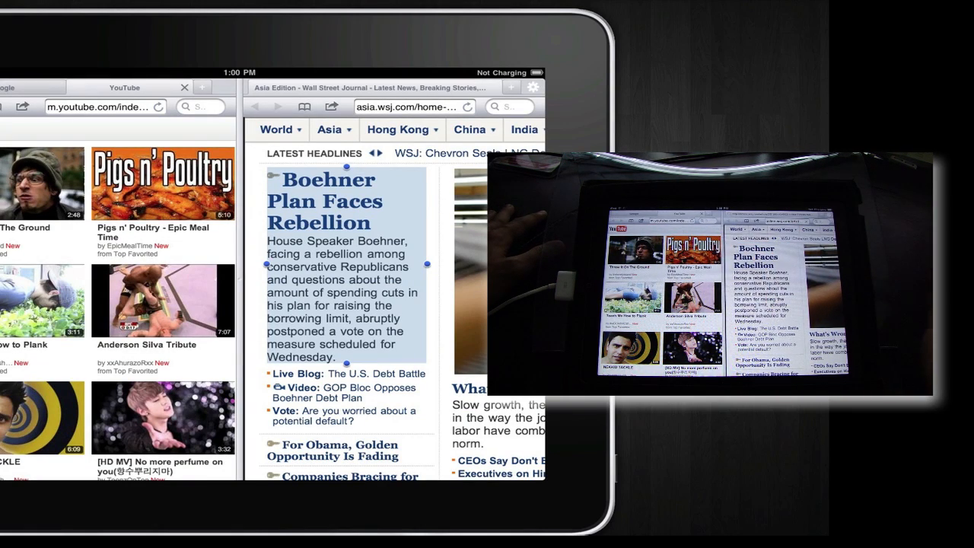
Open WSJ's 'What's Wrong With America's Job Engine?' article and add two new blank tabs in the right pane
left_click(327, 200)
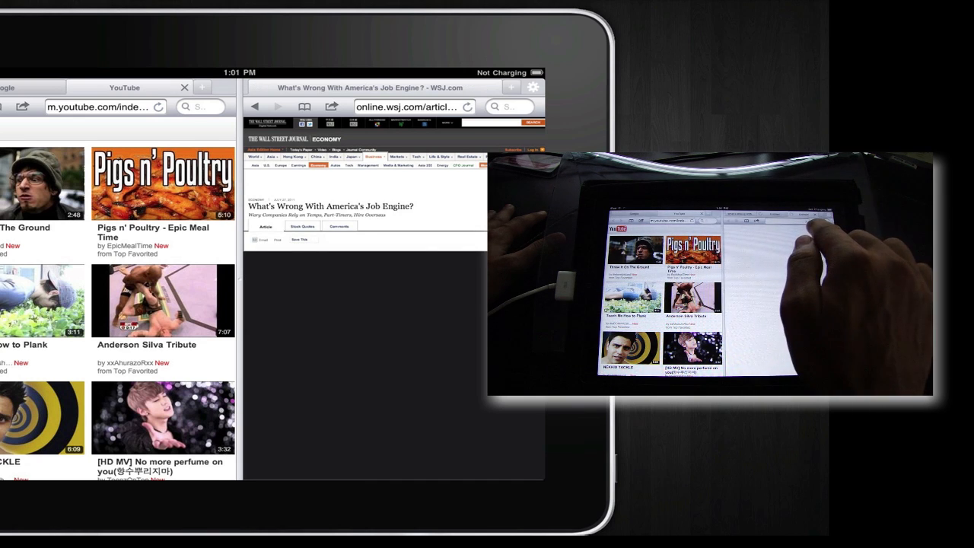
left_click(512, 88)
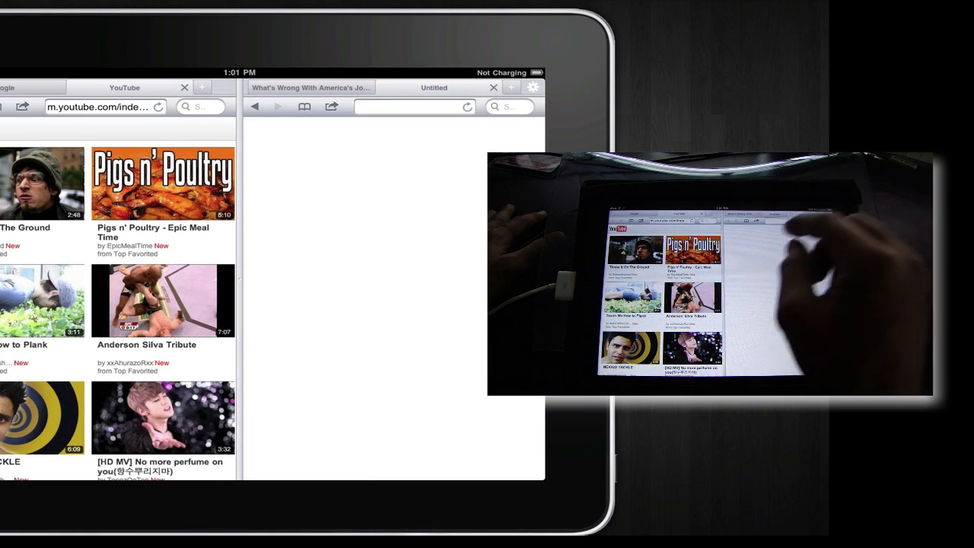
left_click(512, 88)
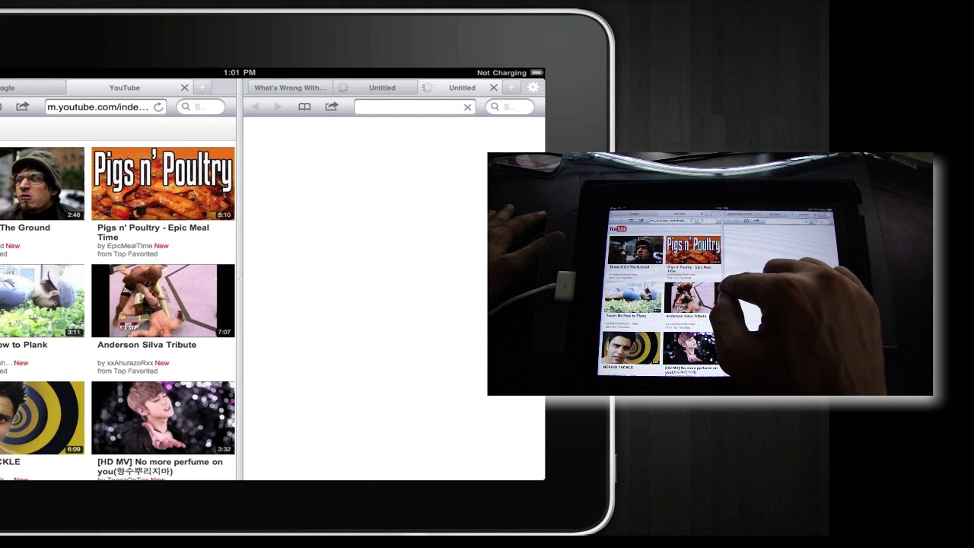